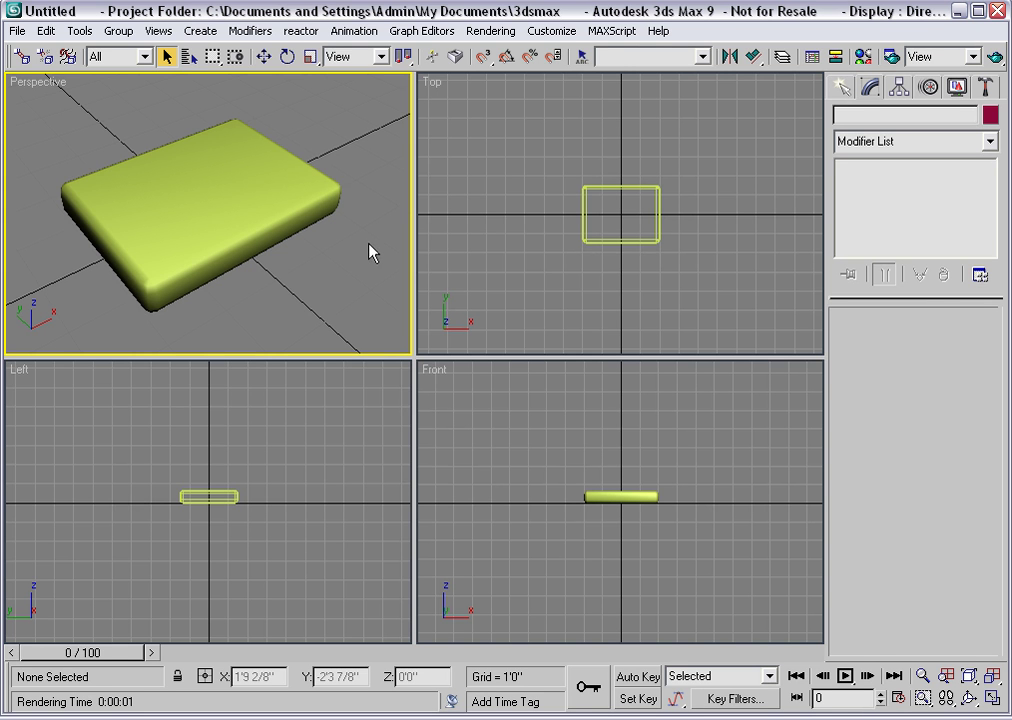
- Assign the first sample material, 01 - Default, to the chamfer box
click(247, 200)
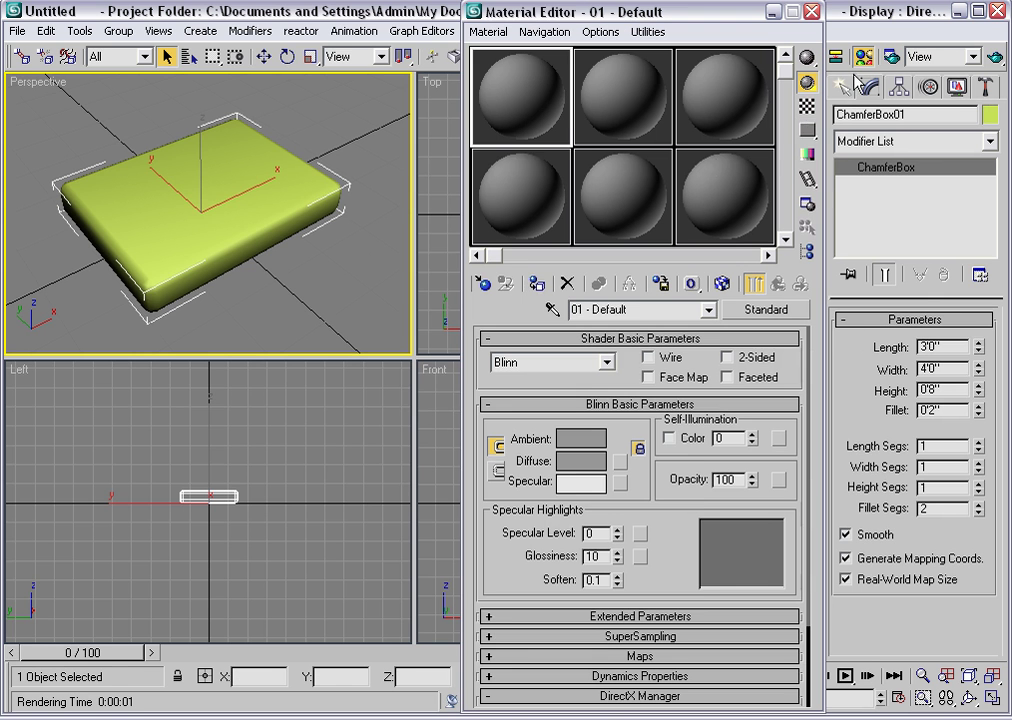
click(863, 56)
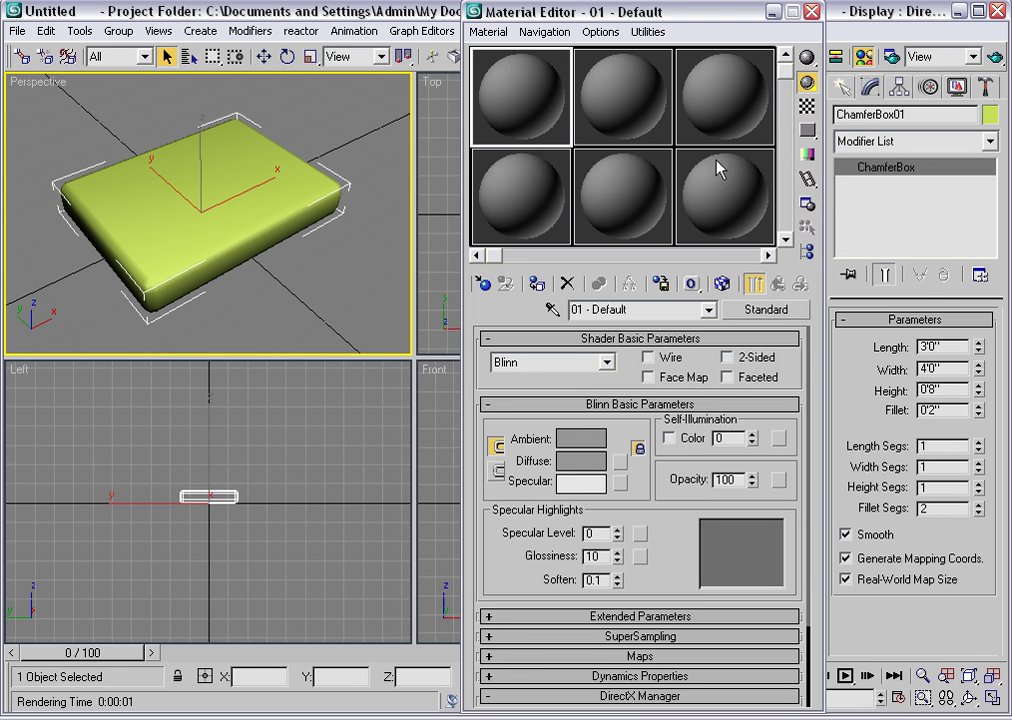
click(537, 284)
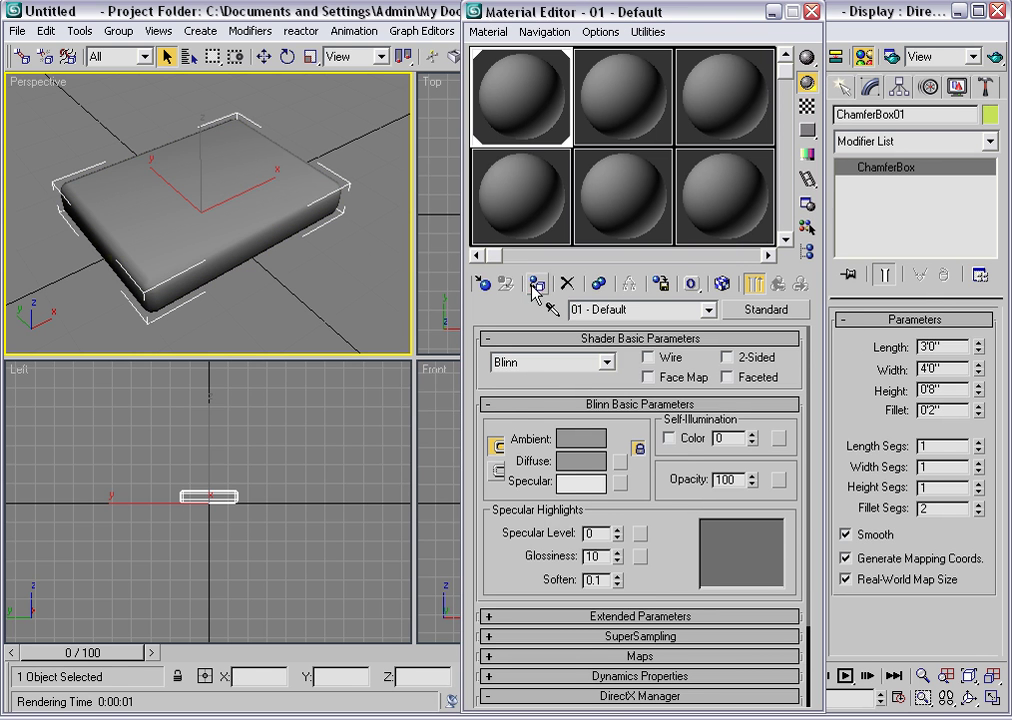
- Add a Gradient Ramp map to the material's Displacement channel
click(630, 656)
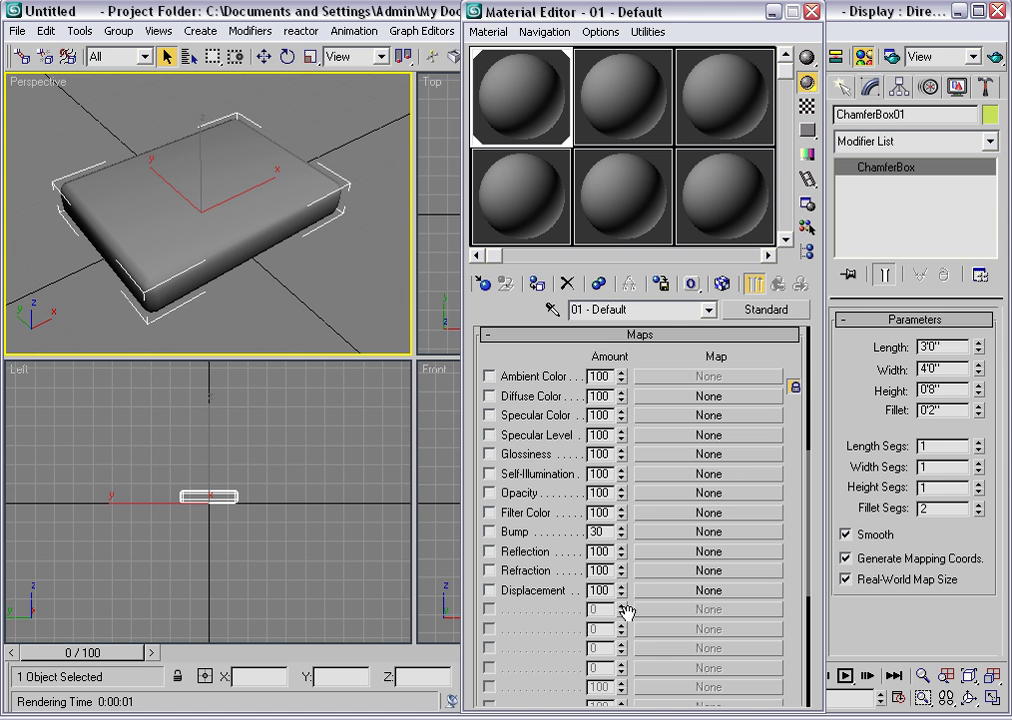
click(676, 591)
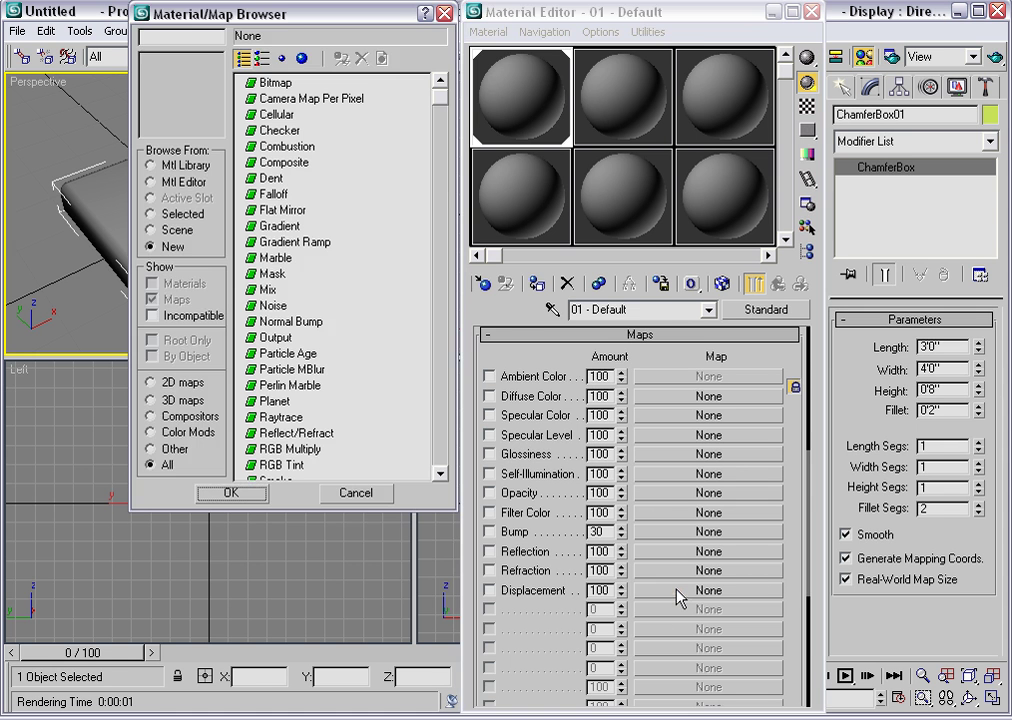
double_click(295, 241)
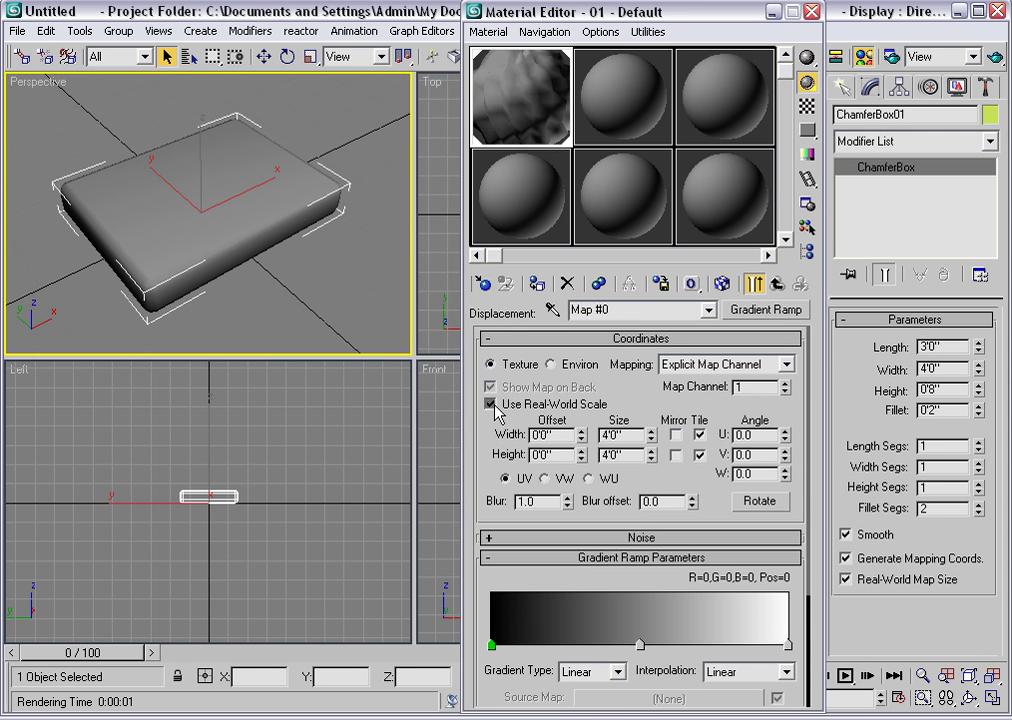
- Turn off real-world scale for the gradient ramp map and set its U and V tiling to 1
click(492, 404)
double_click(634, 435)
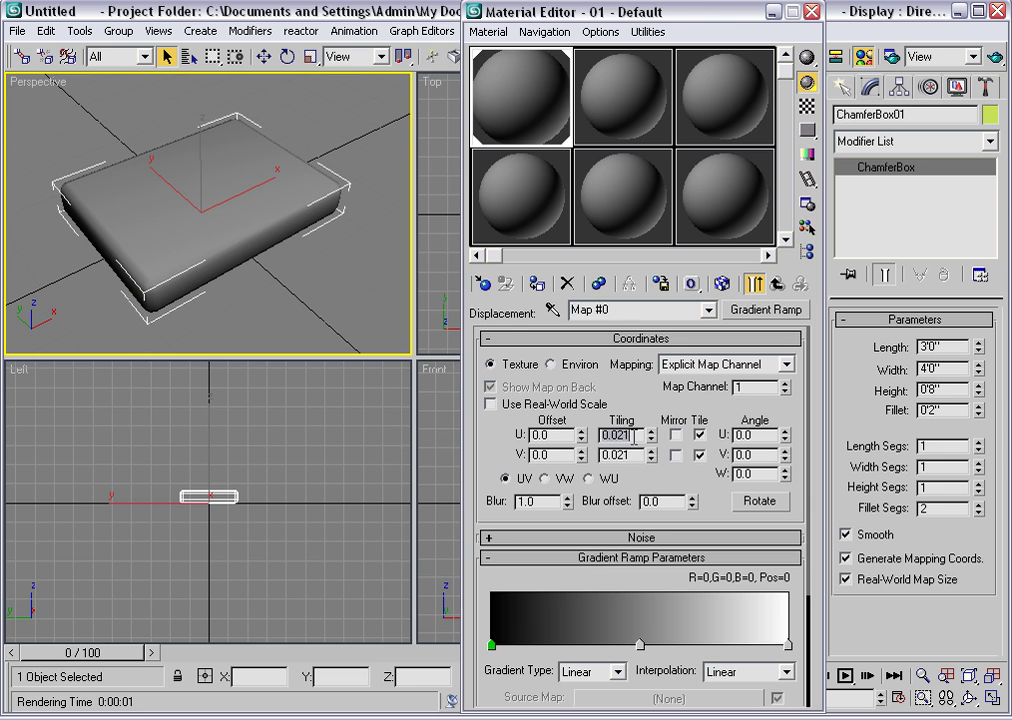
text(1)
key(Tab)
text(1)
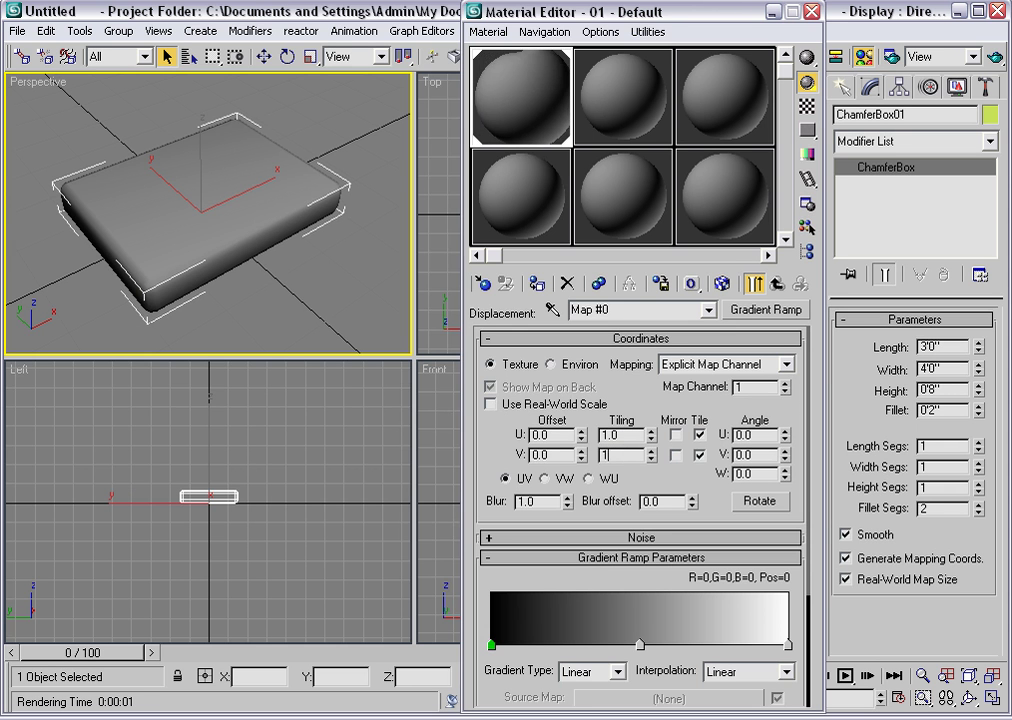
key(Return)
- Show the gradient ramp map in the viewport and turn off Real-World Map Size for the chamfer box
click(722, 286)
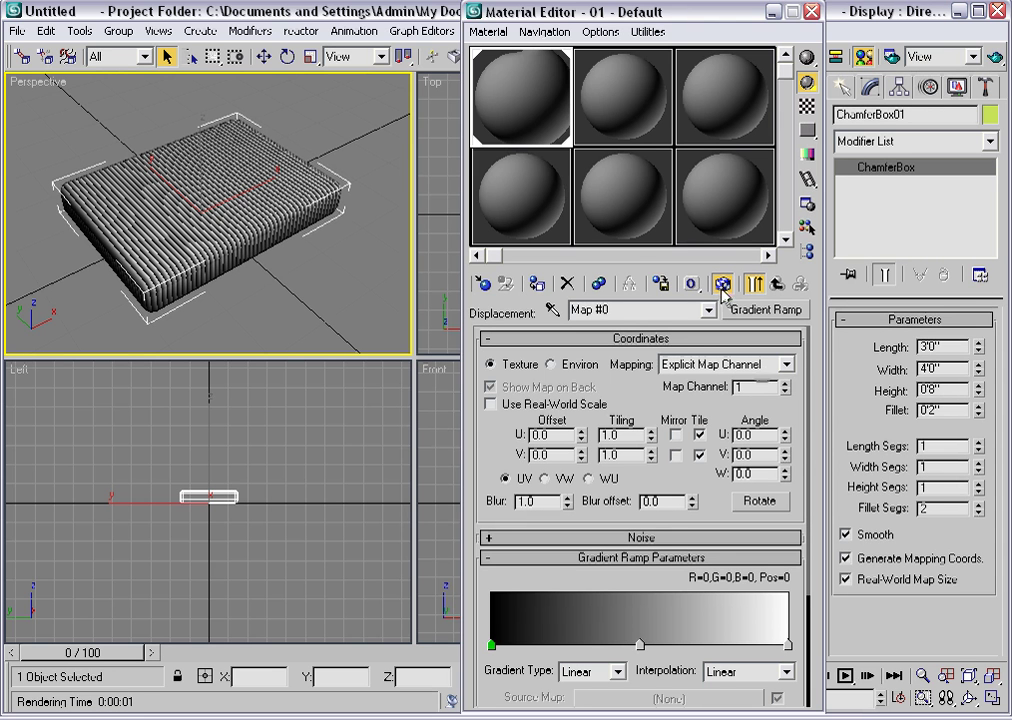
click(845, 580)
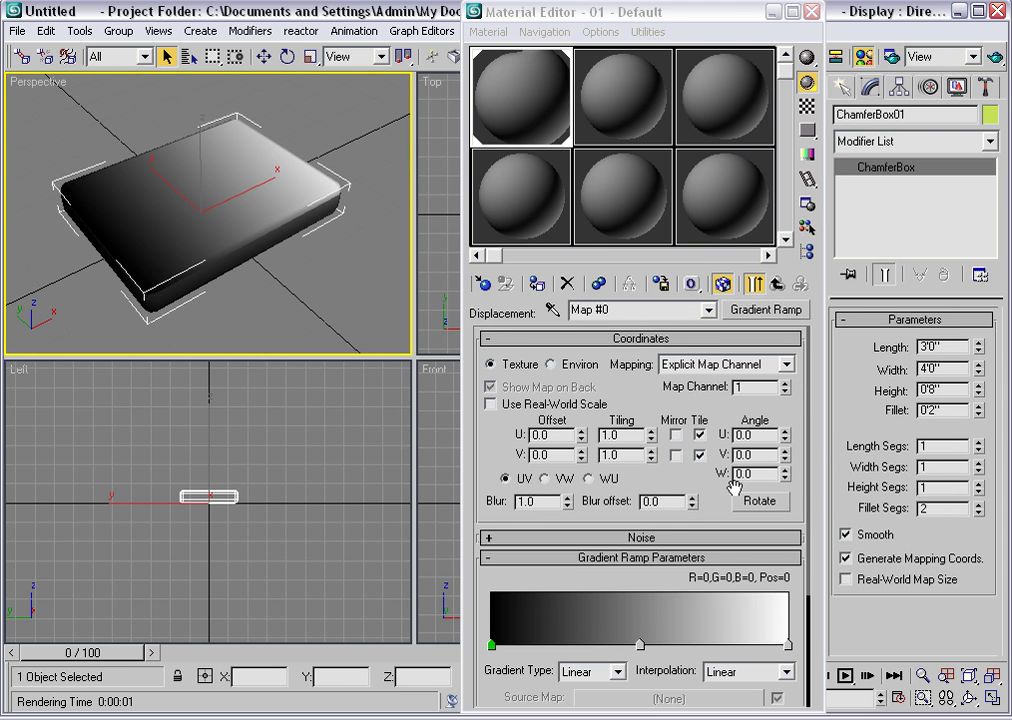
- Change the gradient ramp's gradient type to Radial
drag(808, 426, 807, 485)
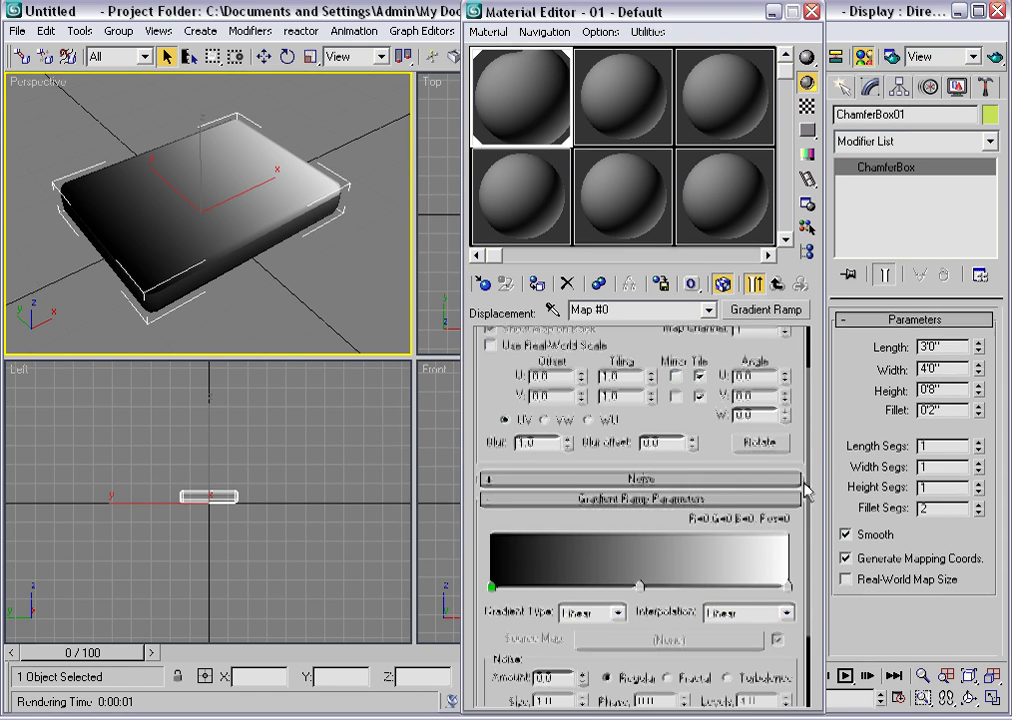
click(619, 612)
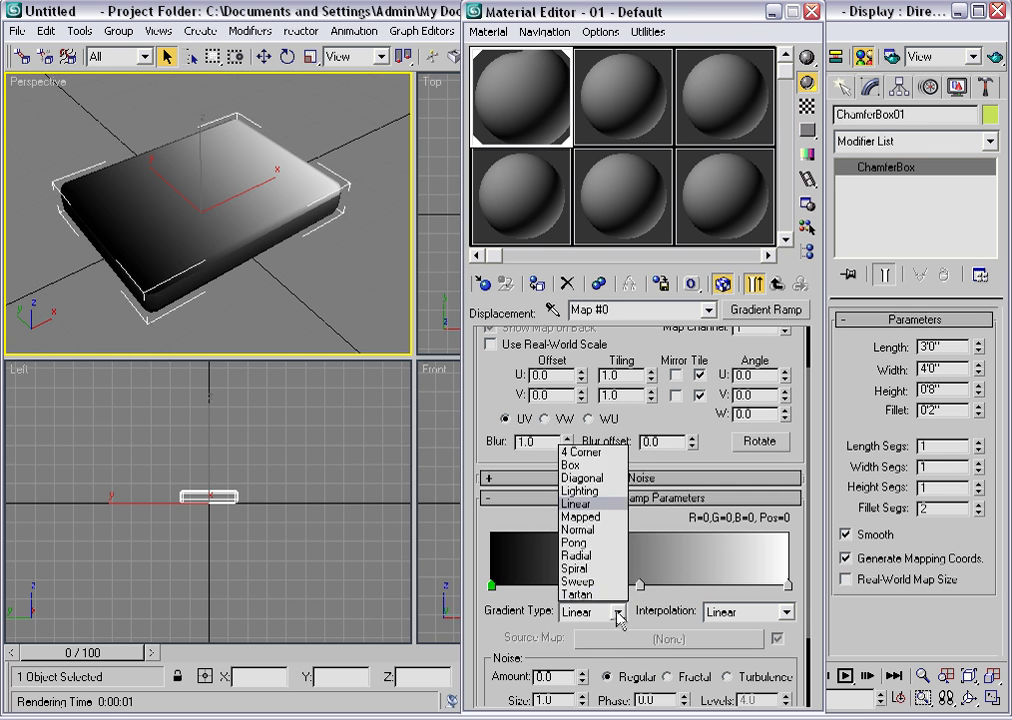
click(578, 555)
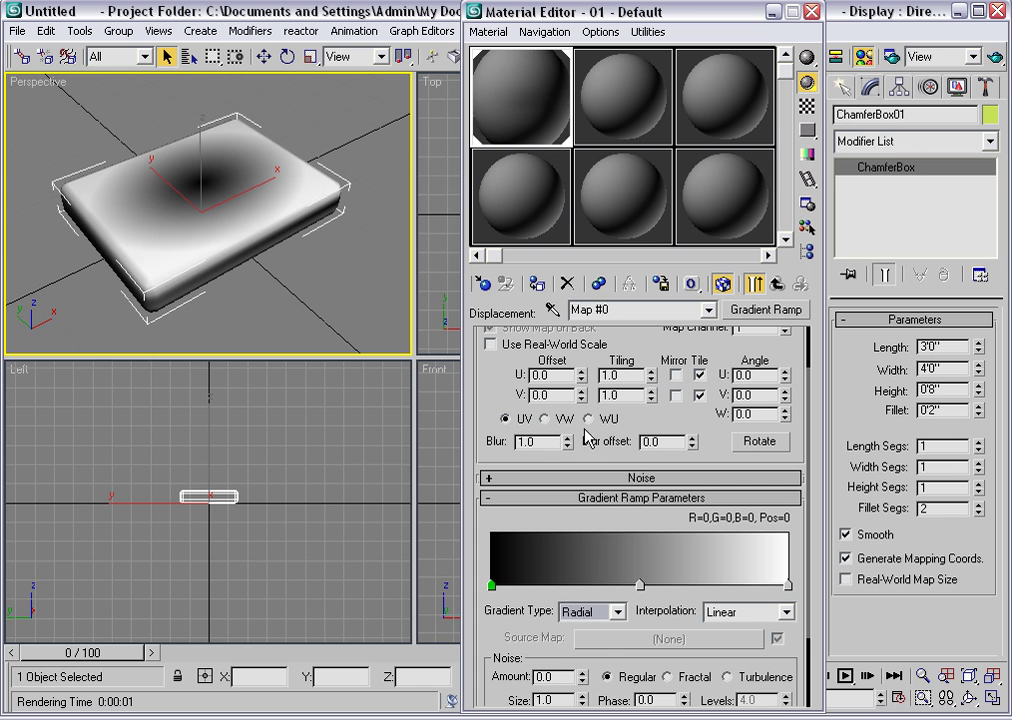
- Set the gradient ramp's tiling to 4 in U and 3 in V
double_click(622, 376)
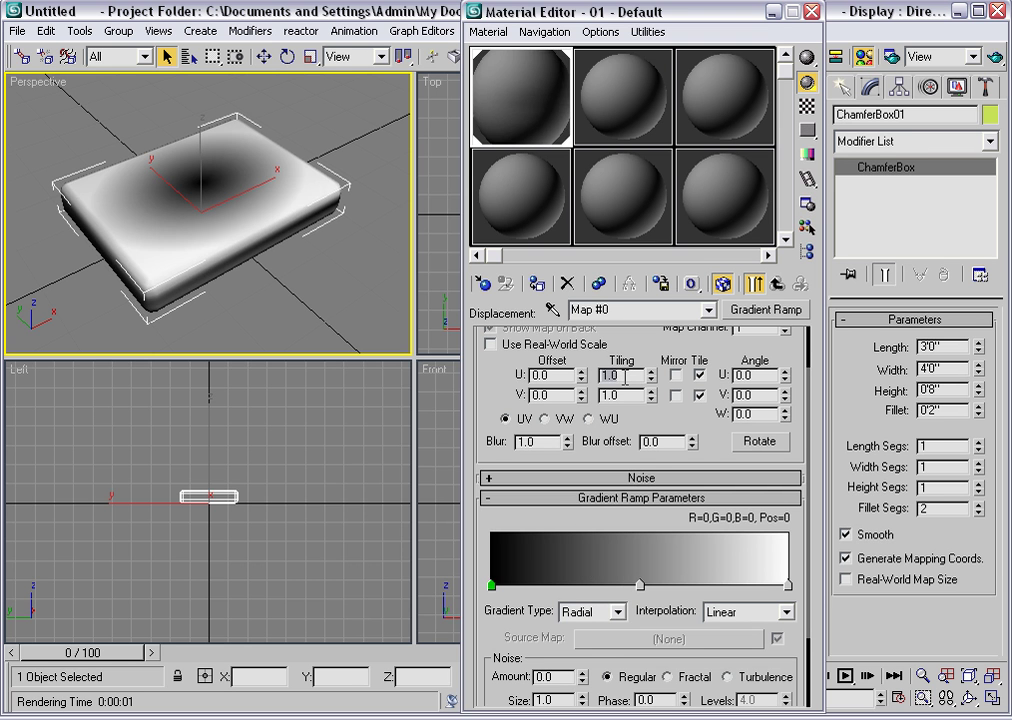
text(4)
key(Tab)
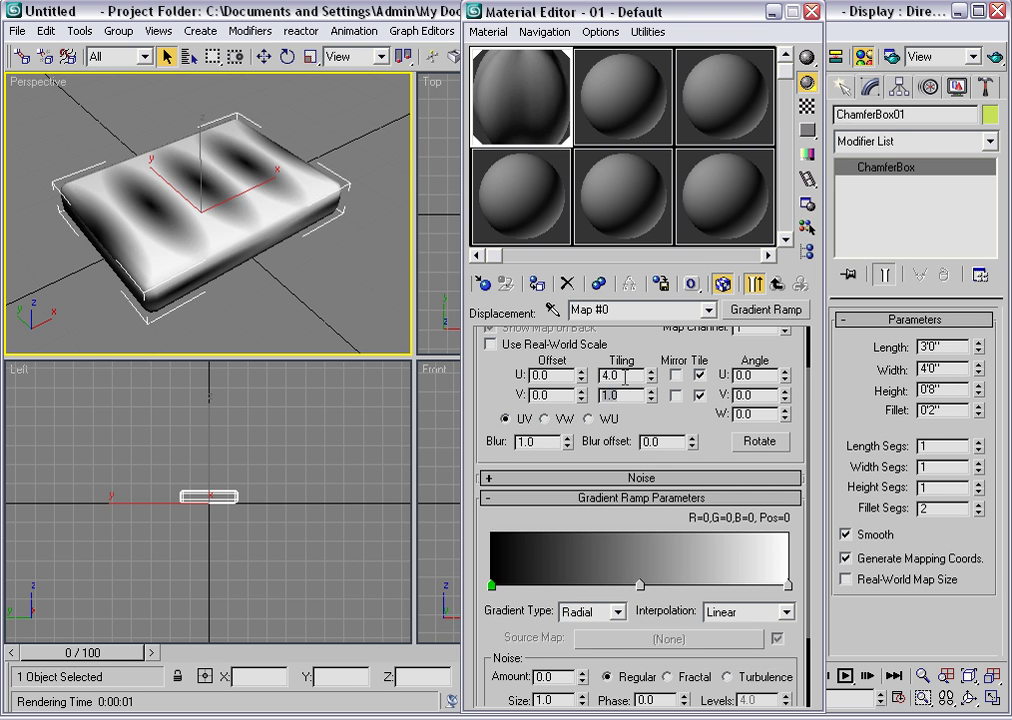
text(3)
key(Tab)
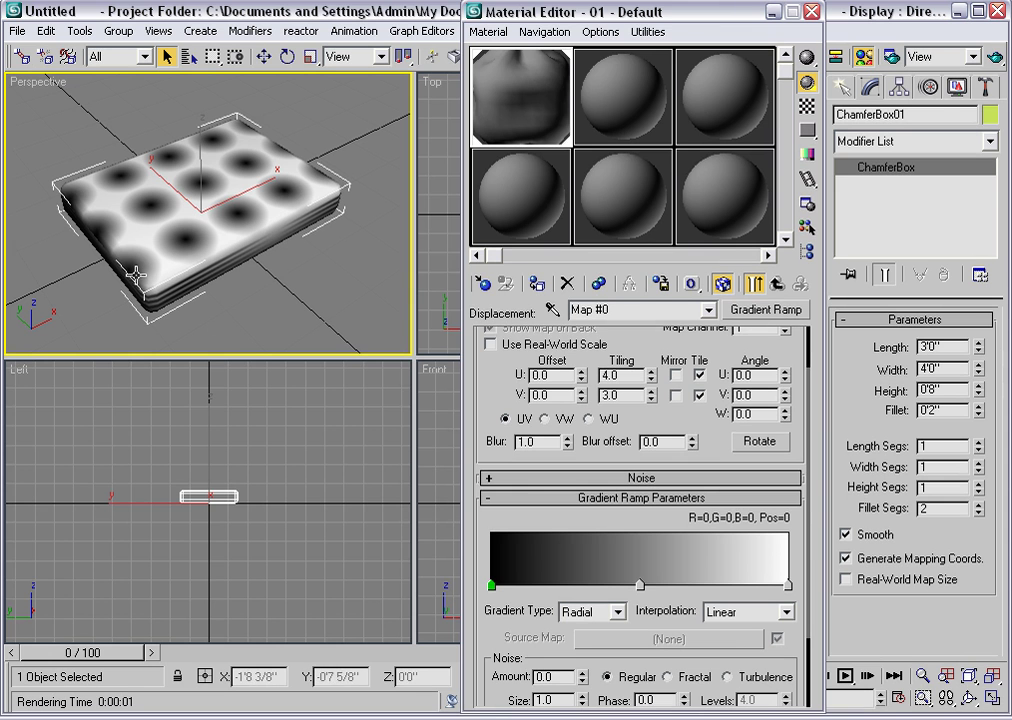
- Shift the radial pattern on the box by raising the map's U offset to 0.1
click(581, 372)
click(581, 372)
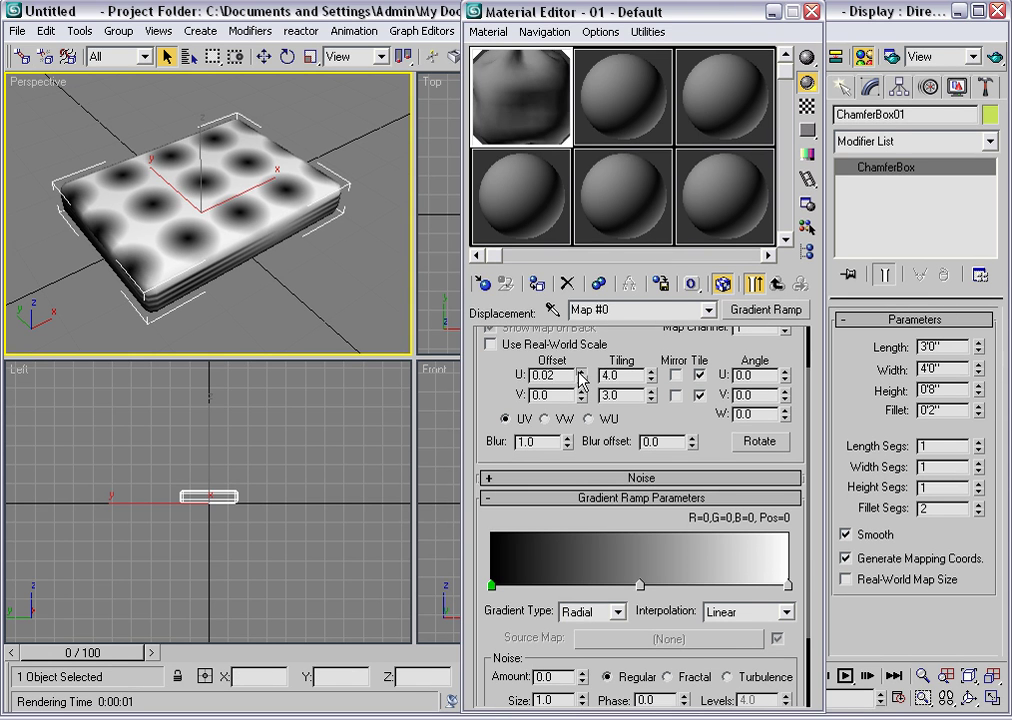
click(581, 372)
click(581, 372)
click(581, 372)
click(581, 372)
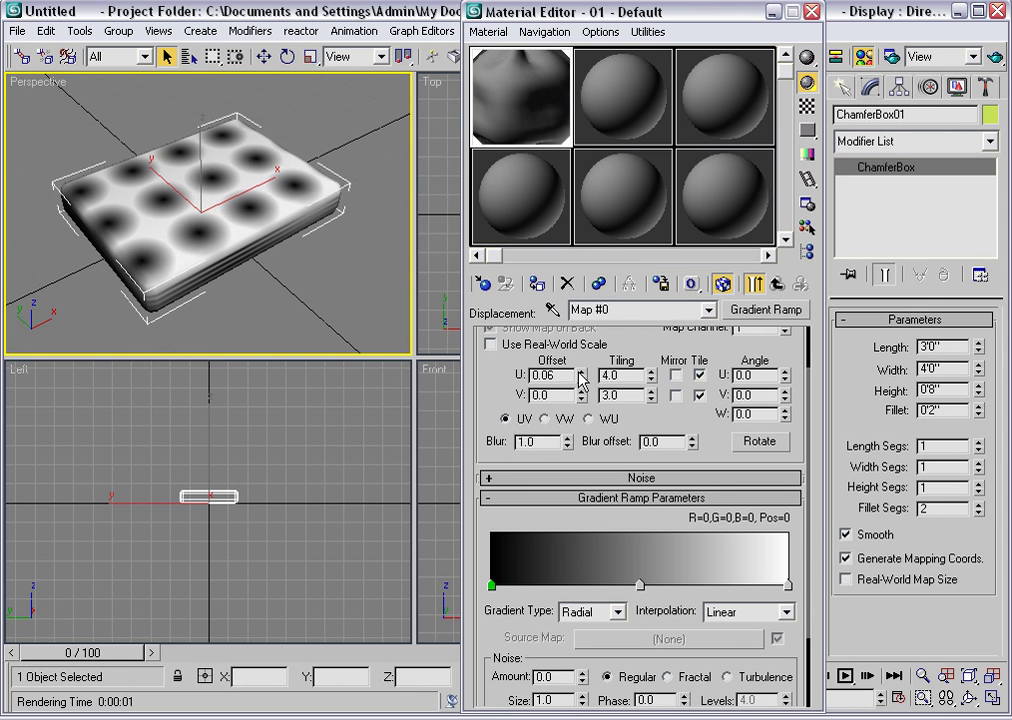
click(581, 372)
click(581, 372)
click(581, 372)
click(581, 372)
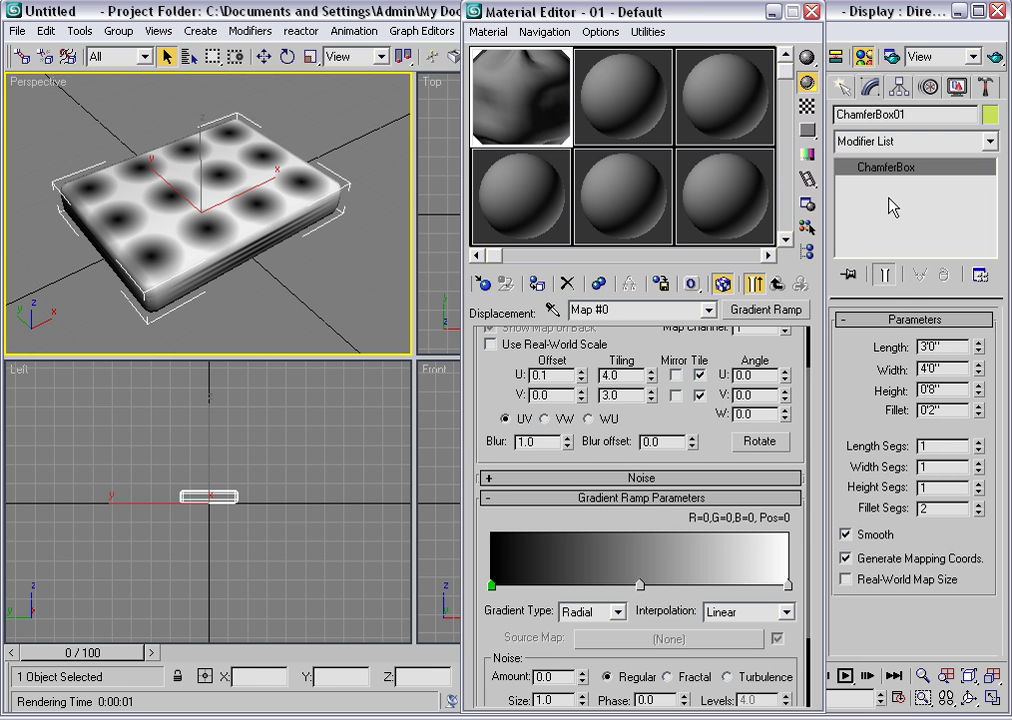
- Add a UVW Map modifier to the chamfer box and turn off its Real-World Map Size
click(990, 142)
drag(991, 200, 988, 540)
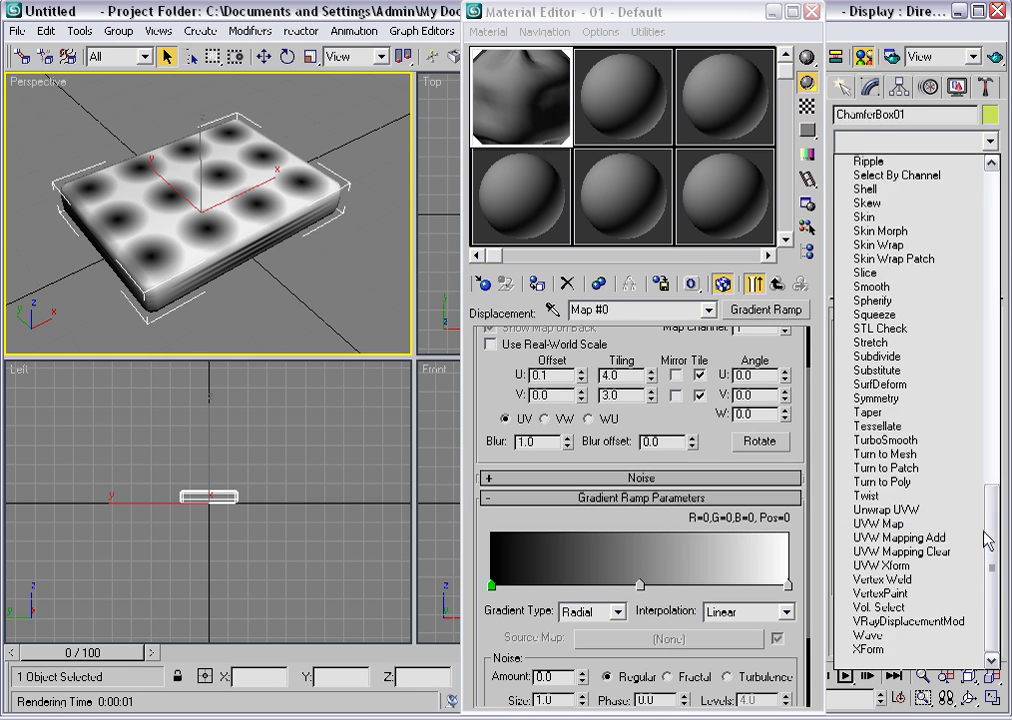
click(880, 524)
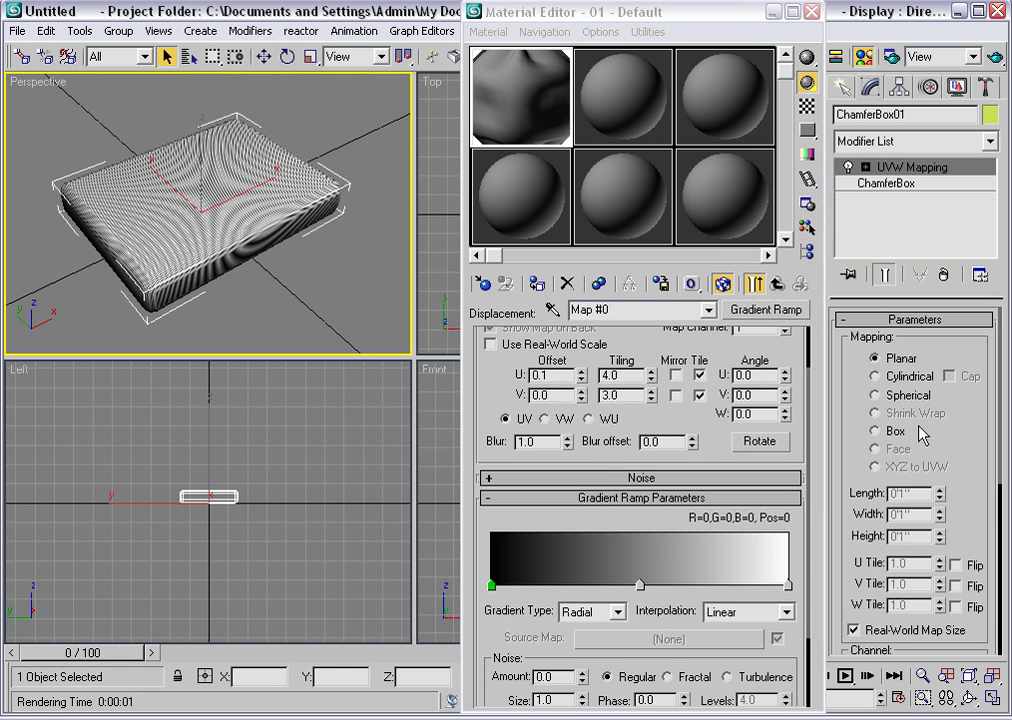
click(854, 631)
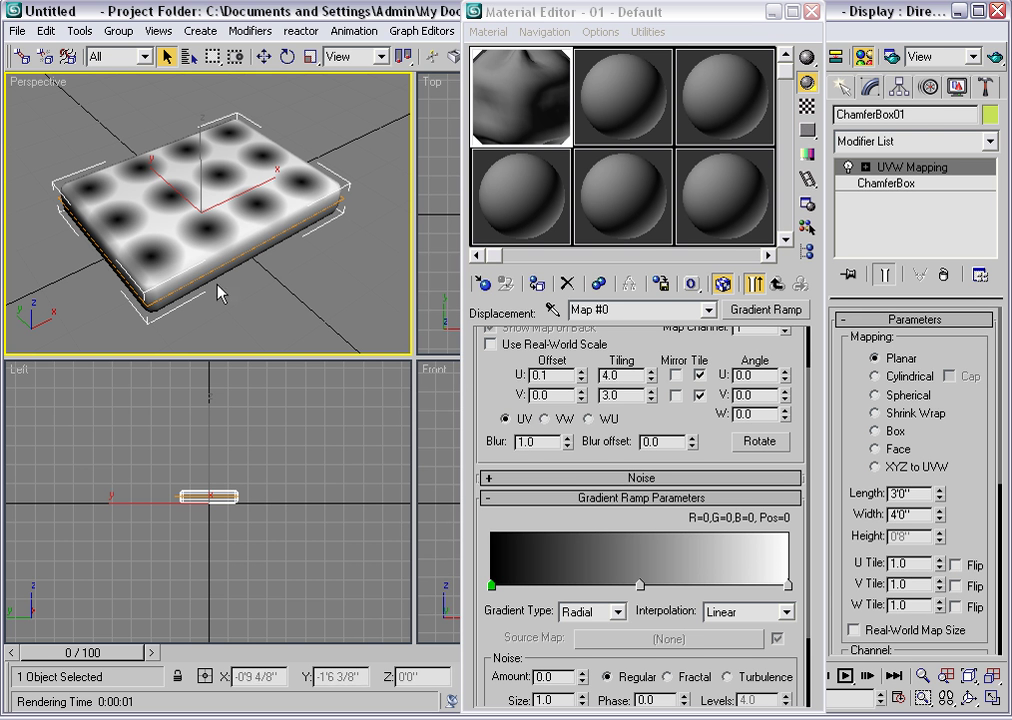
- Add a Disp Approx modifier with the High subdivision preset, plus a Displace Mesh (WSM) modifier above it
click(989, 142)
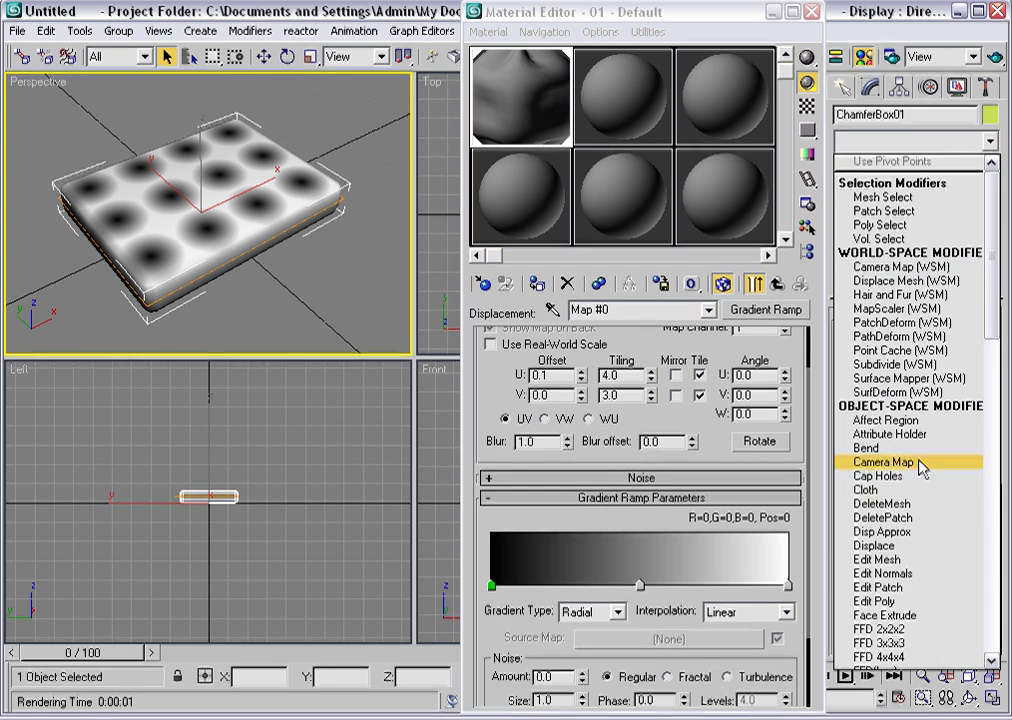
click(911, 532)
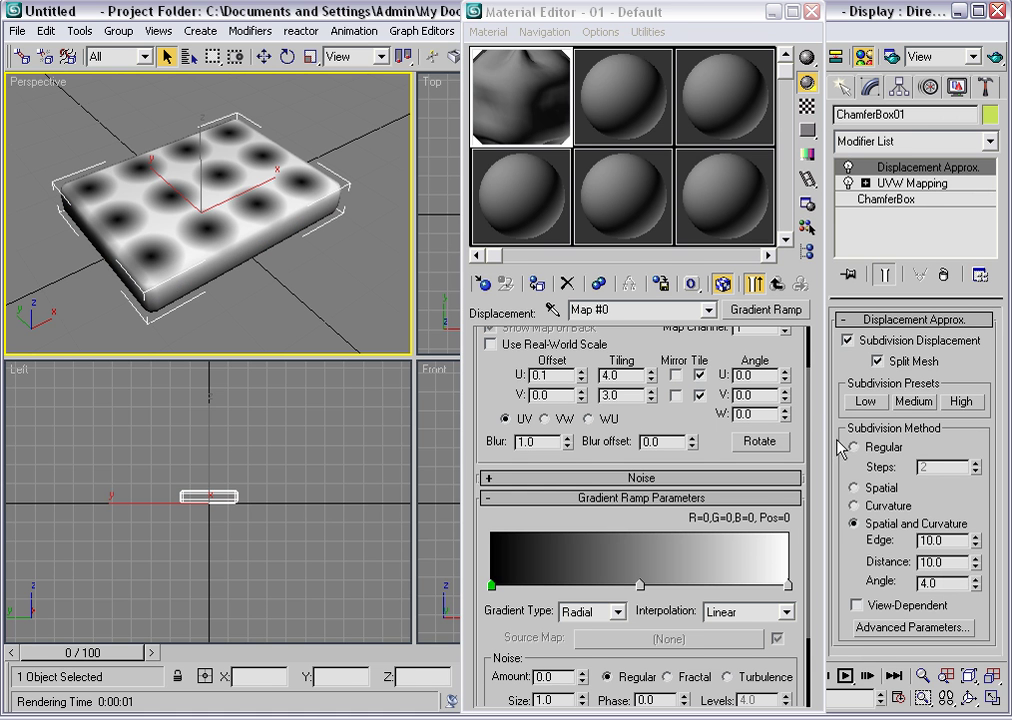
click(960, 402)
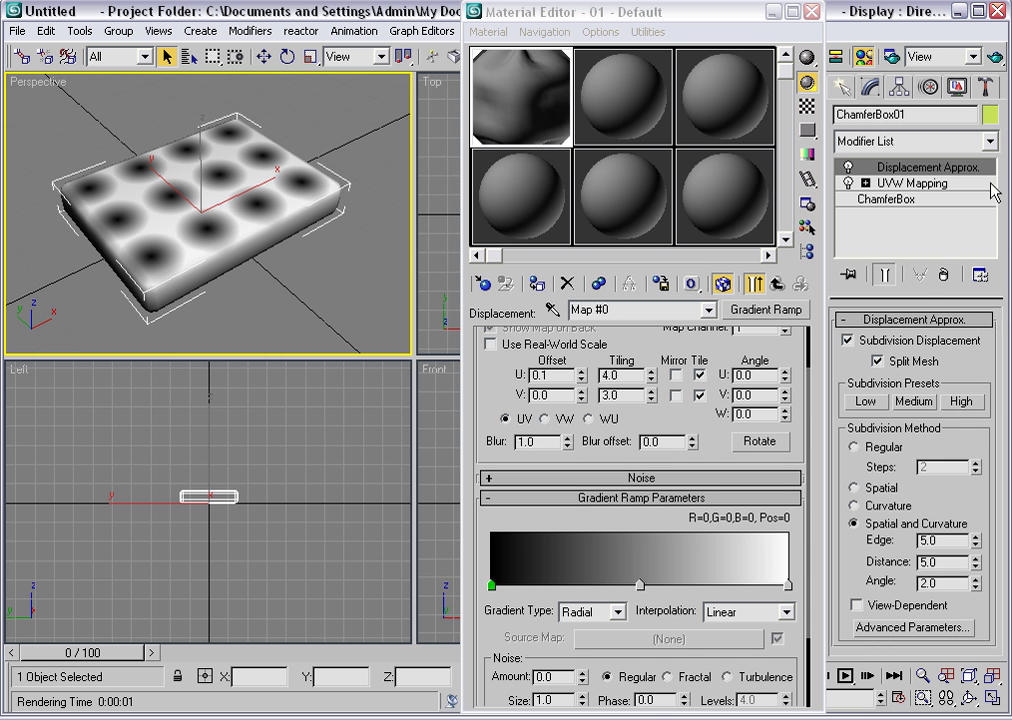
click(991, 141)
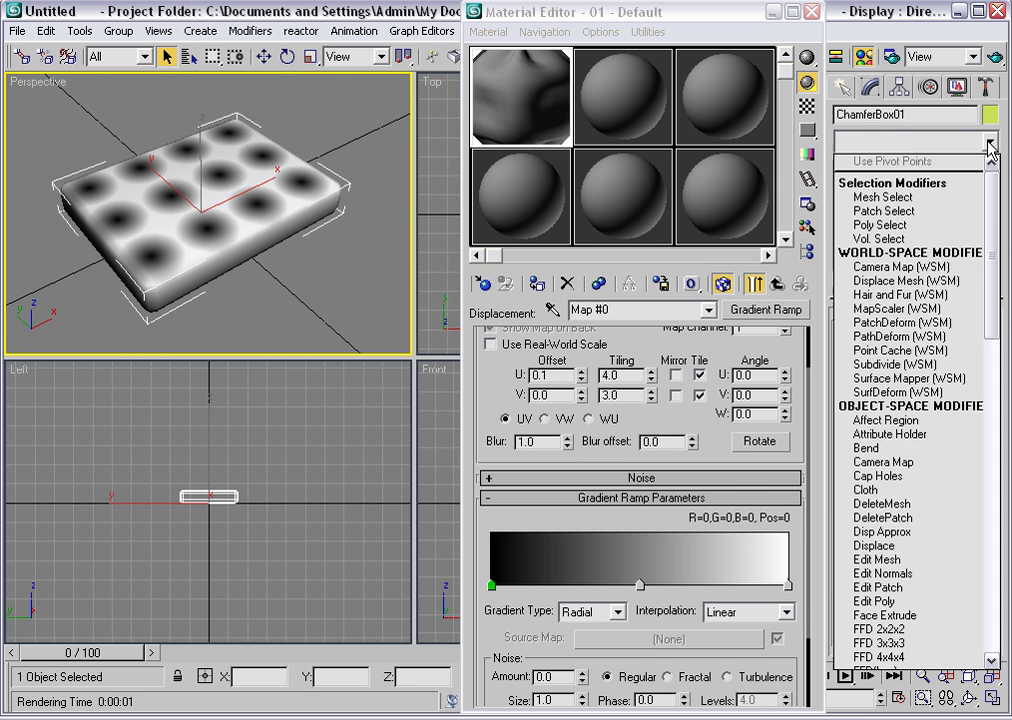
click(921, 290)
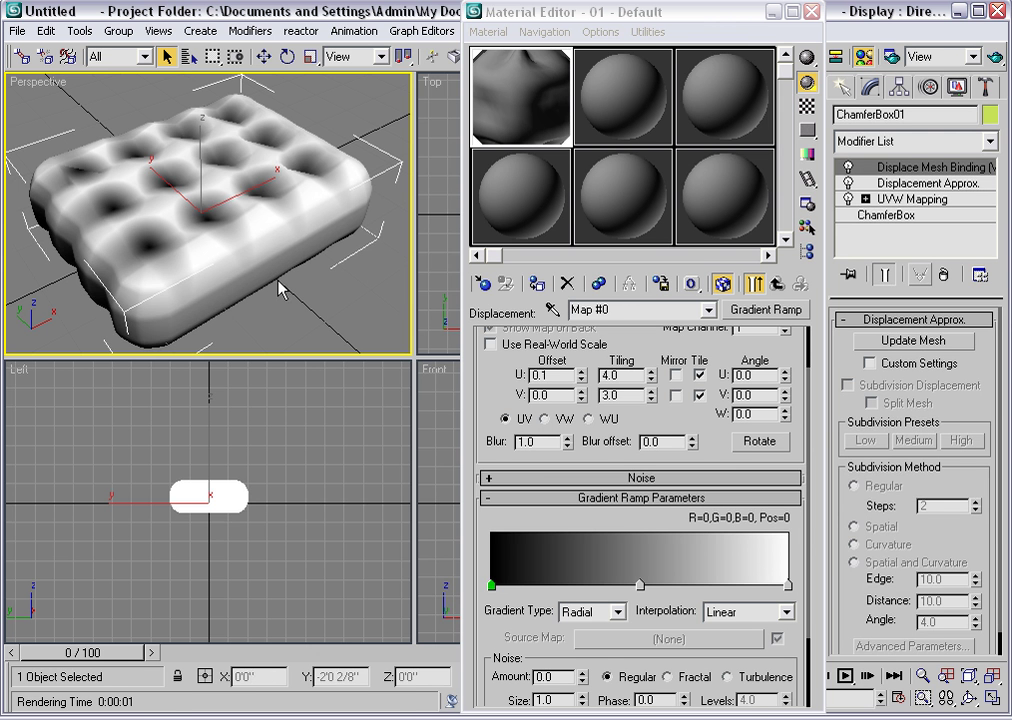
- Set the material's Displacement amount to 25 and update the displaced mesh
click(778, 287)
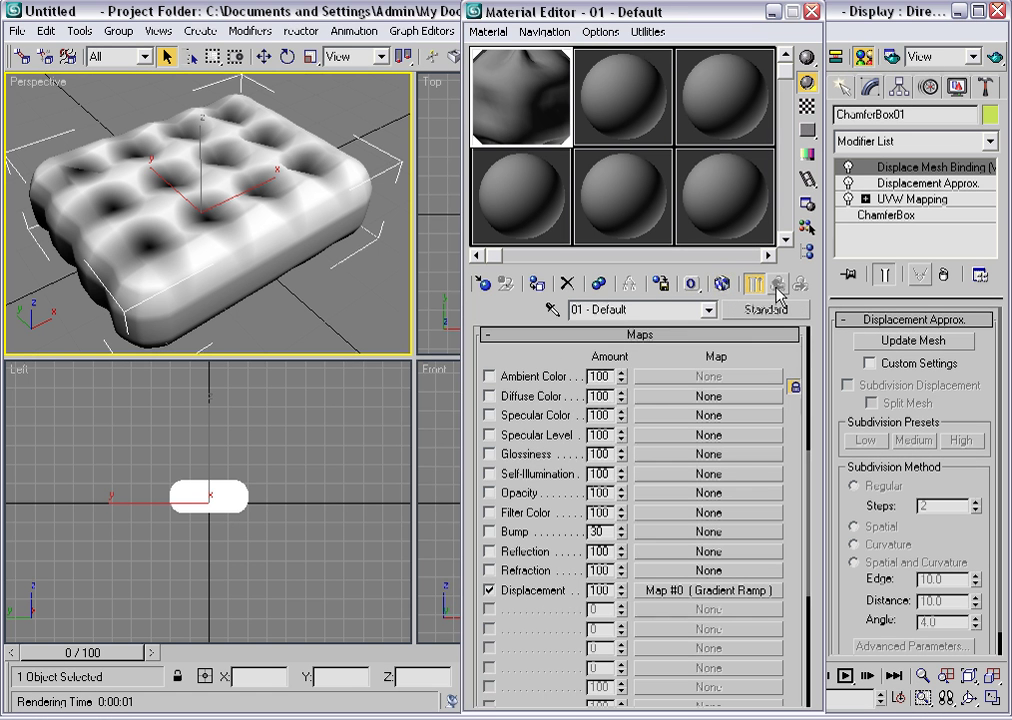
double_click(607, 592)
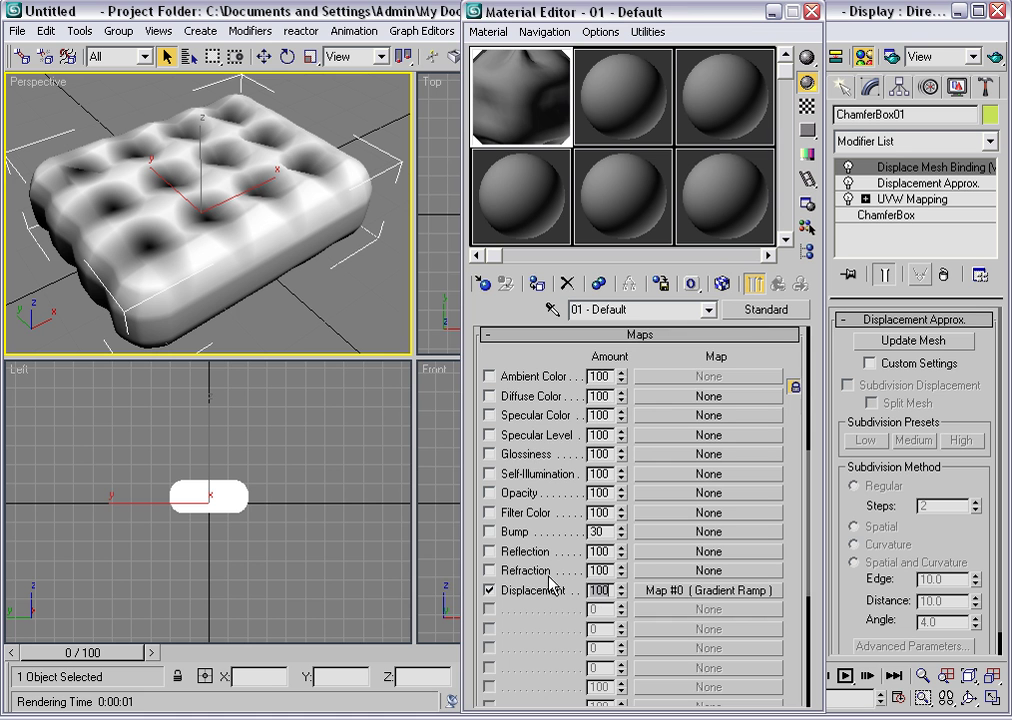
text(25)
key(Return)
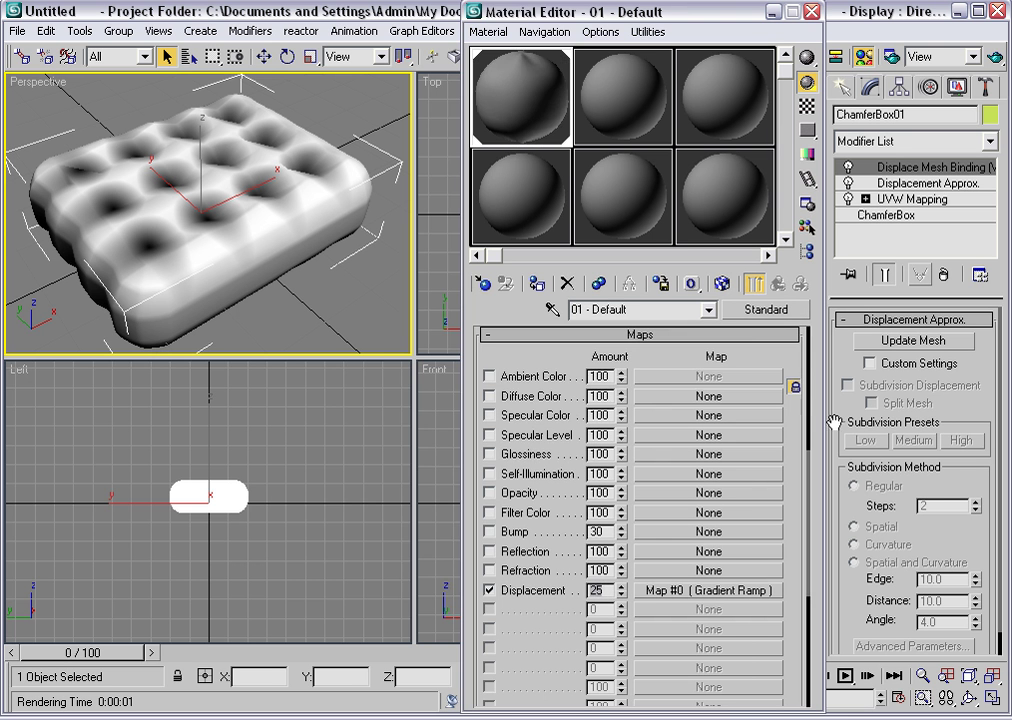
click(904, 341)
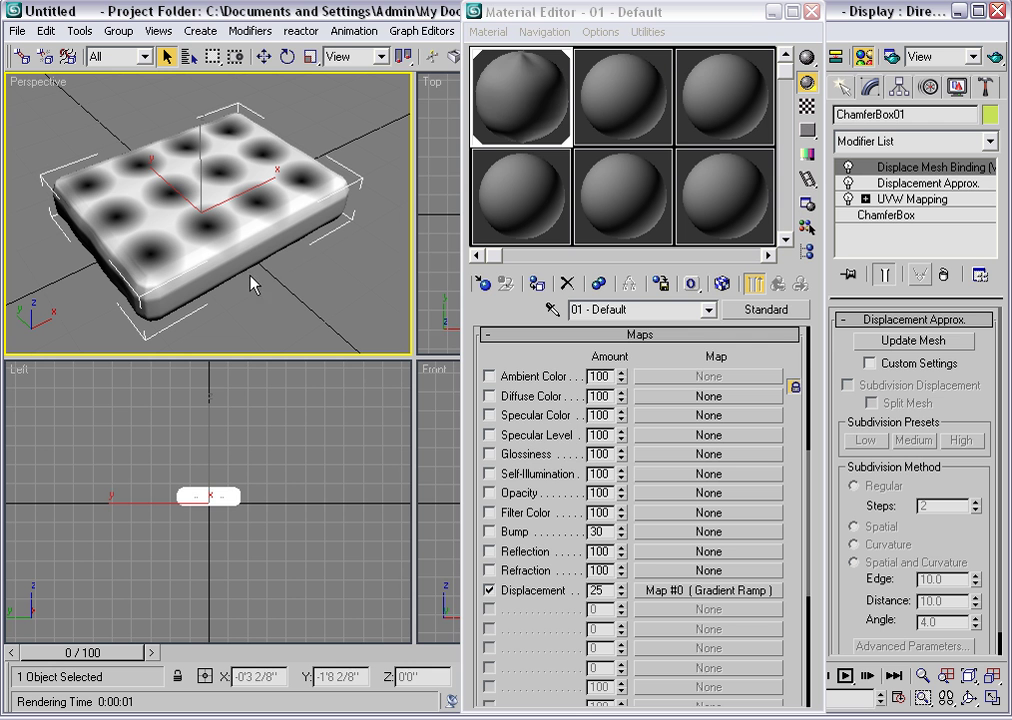
- Turn off the gradient ramp map's viewport display and inspect the displaced surface up close in the perspective view
click(697, 591)
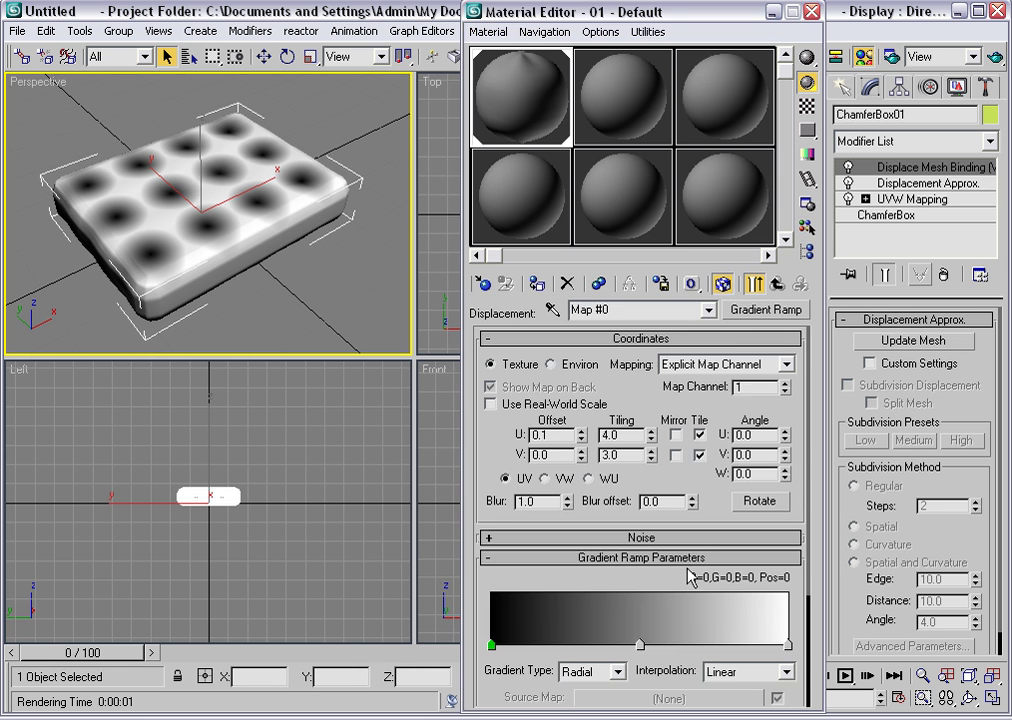
click(723, 285)
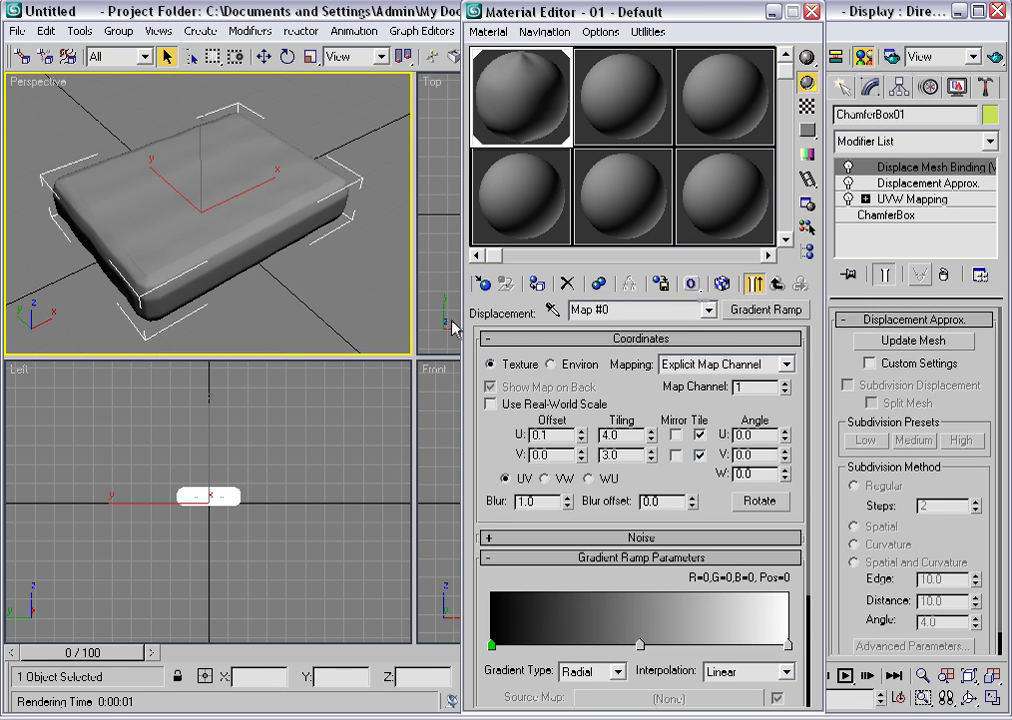
click(242, 271)
scroll(242, 271, up, 3)
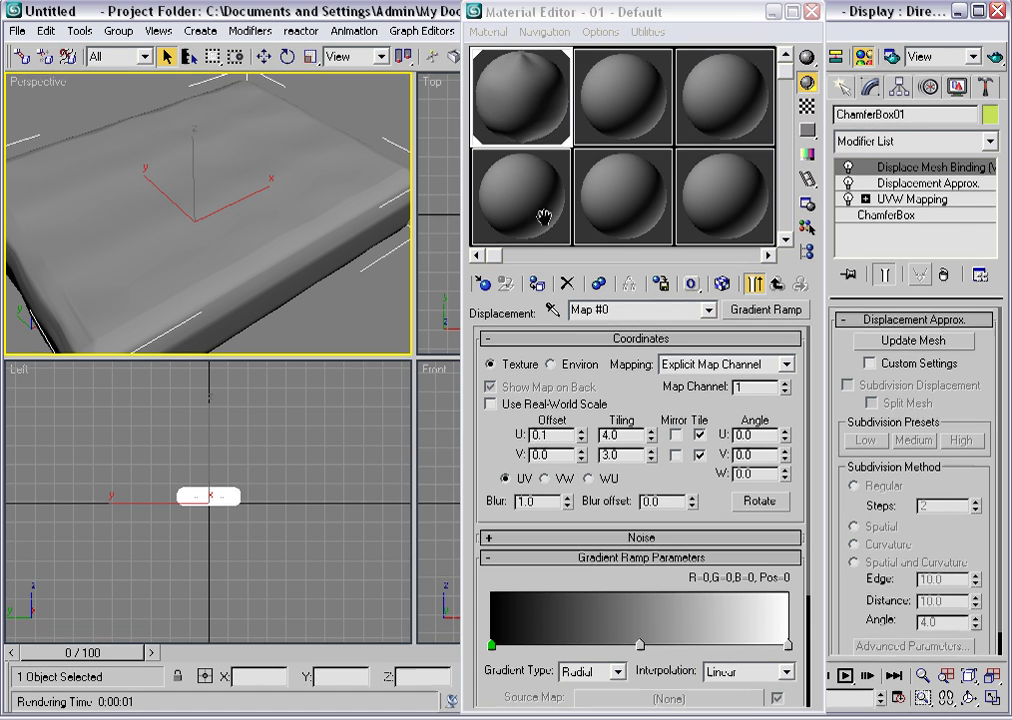
- Set the base chamfer box's length segments and width segments to 2 each
click(927, 218)
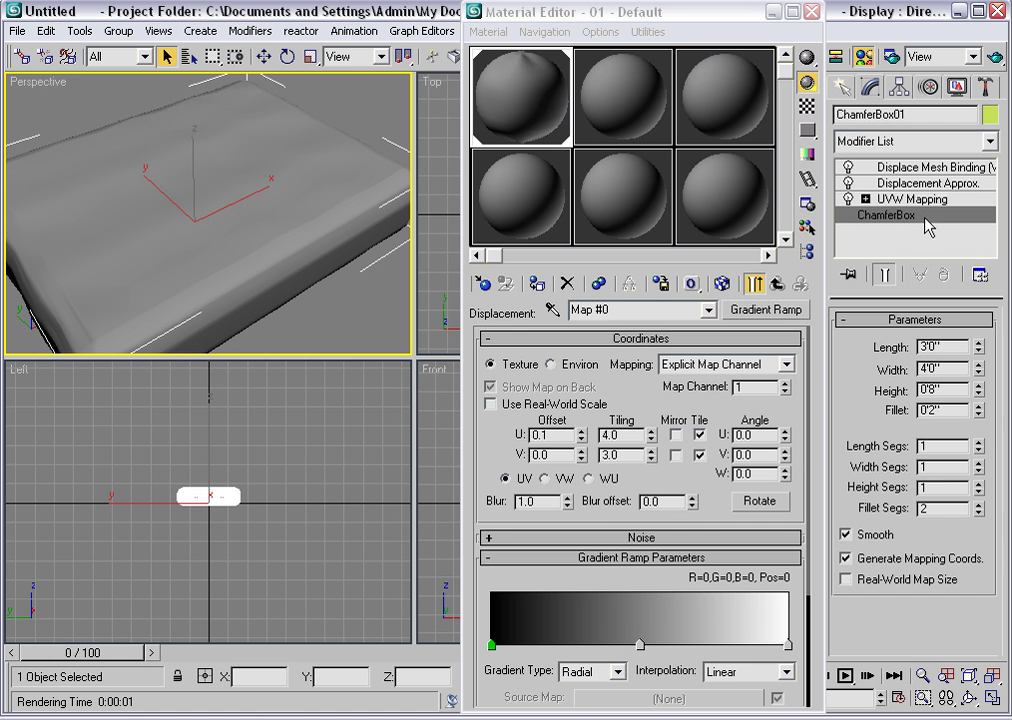
click(979, 443)
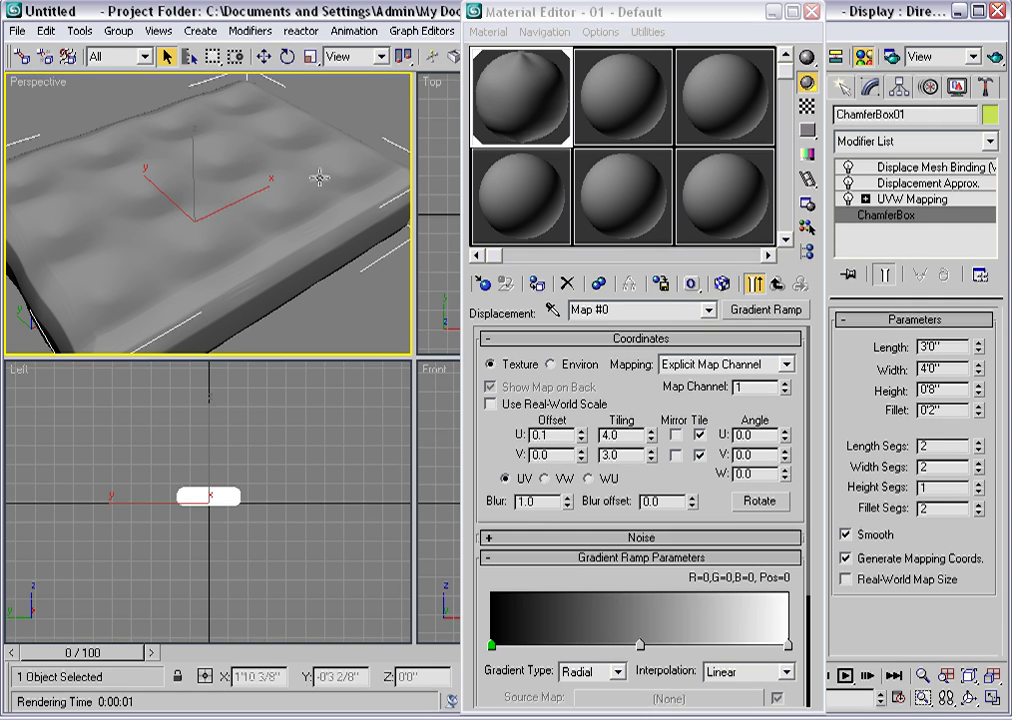
- Take a single Snapshot of the displaced cushion with the Mesh clone method, and select the new mesh copy
click(79, 31)
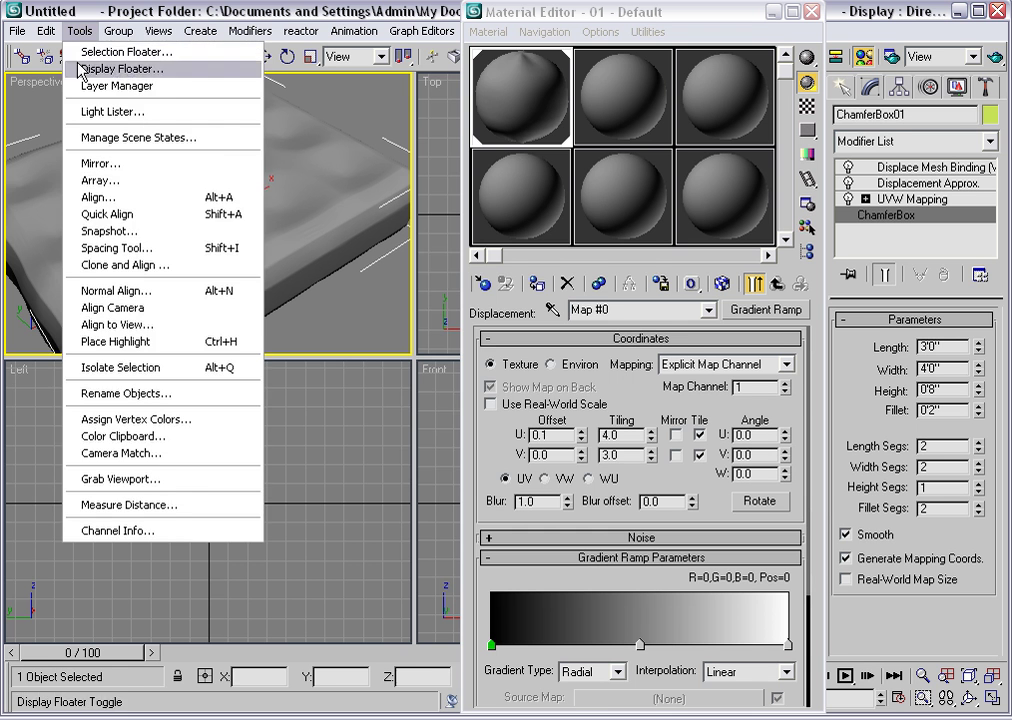
click(84, 231)
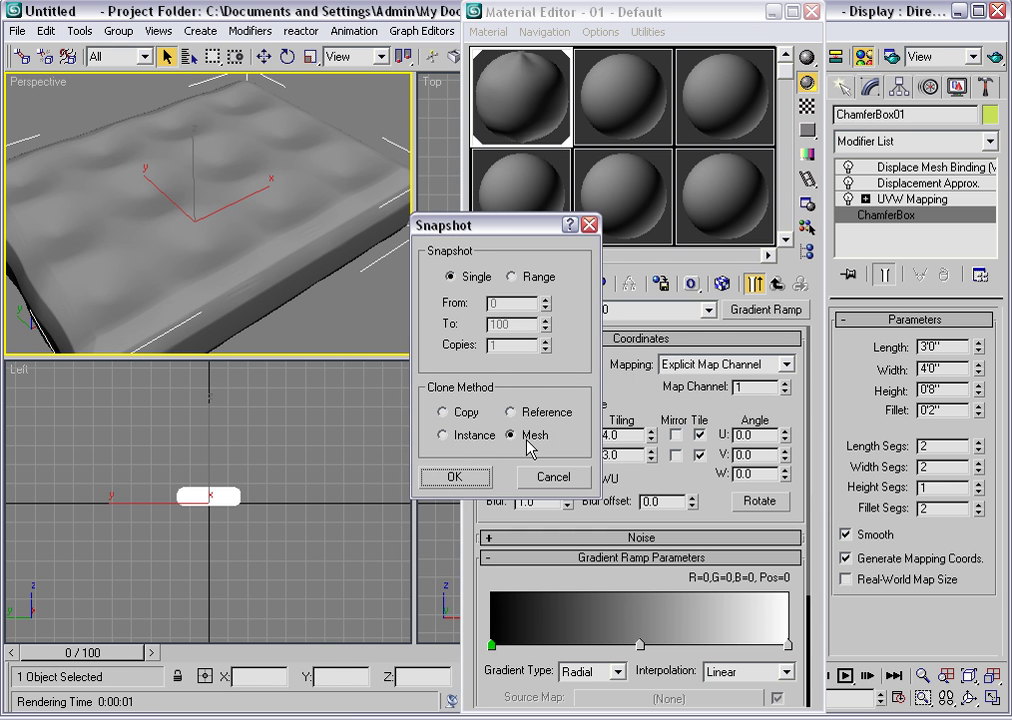
click(454, 477)
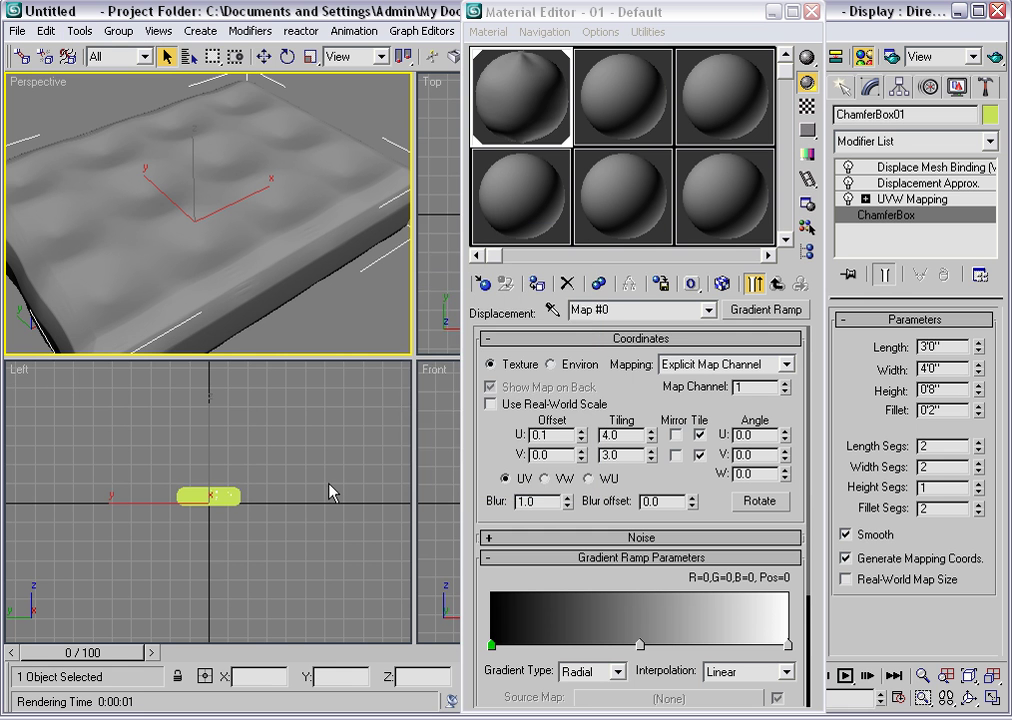
click(192, 57)
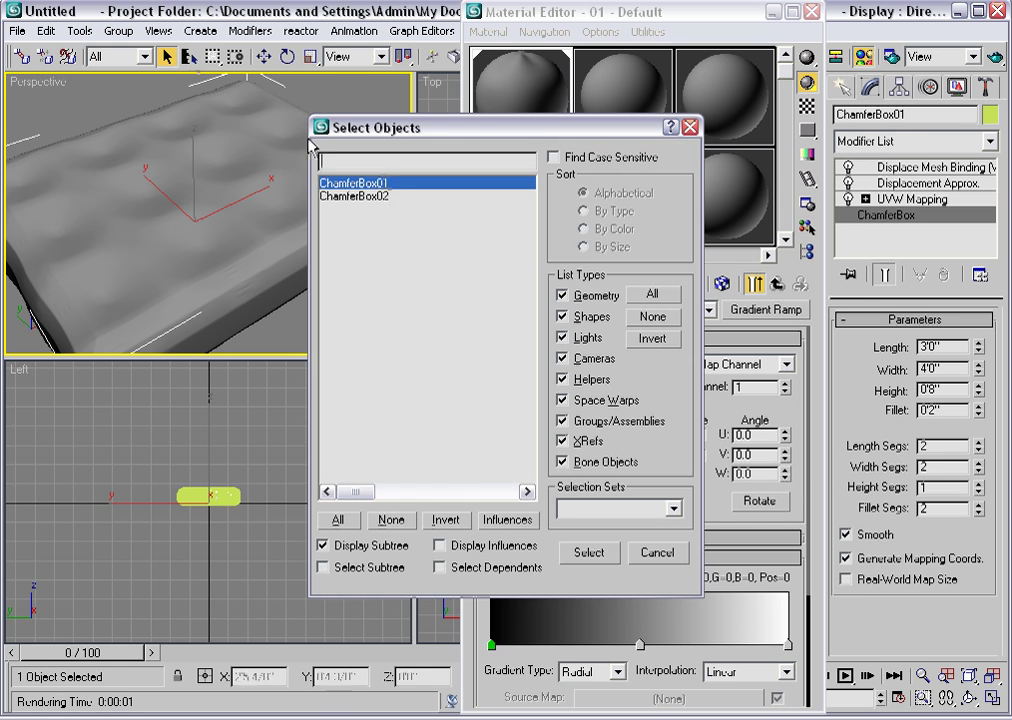
double_click(371, 198)
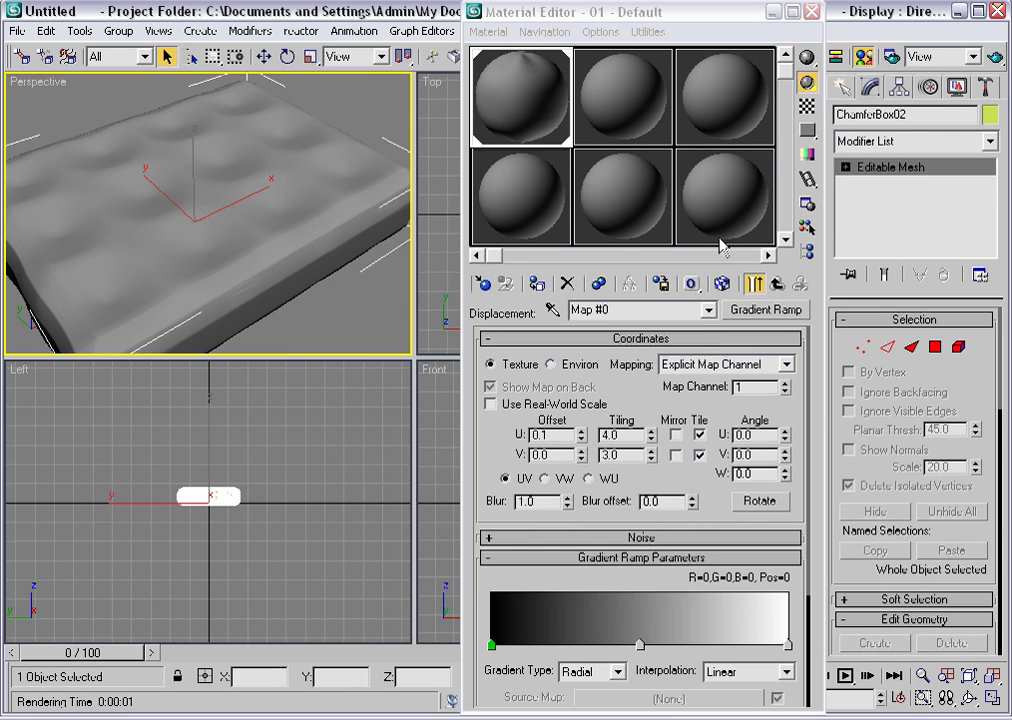